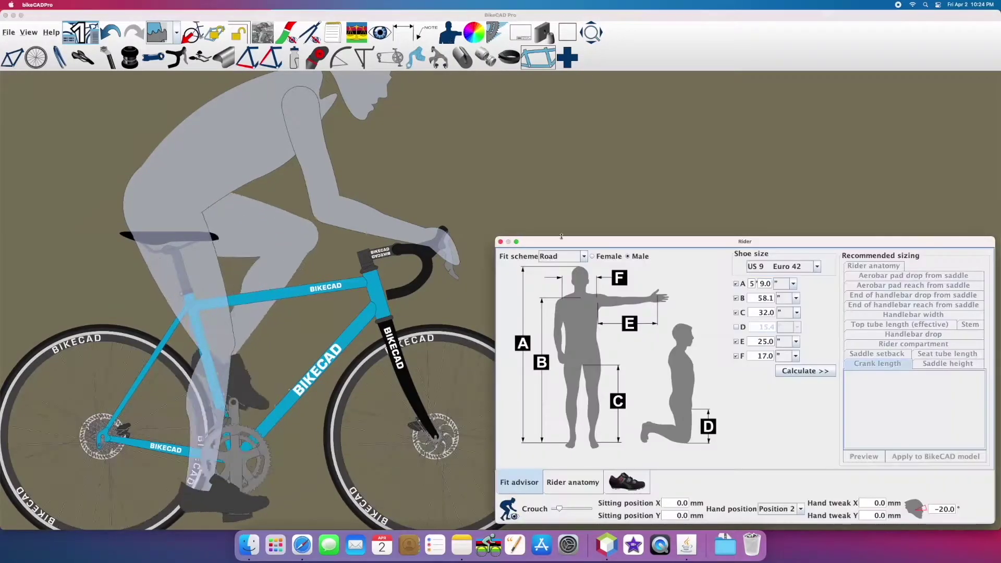
# Inspect the rider anatomy L1 and L2 leg dimensions, restoring their original values.
pyautogui.click(572, 483)
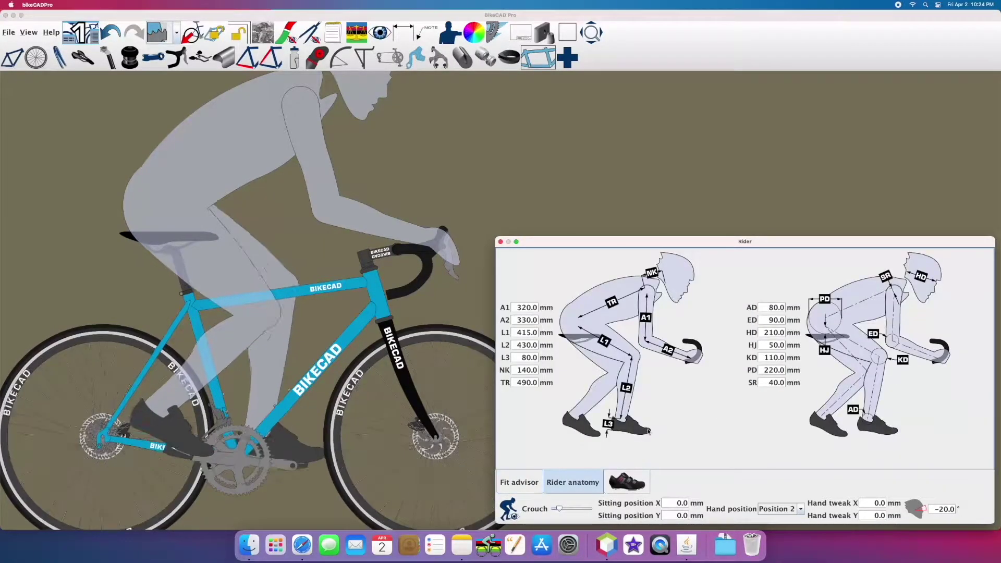
pyautogui.write('6')
pyautogui.click(519, 345)
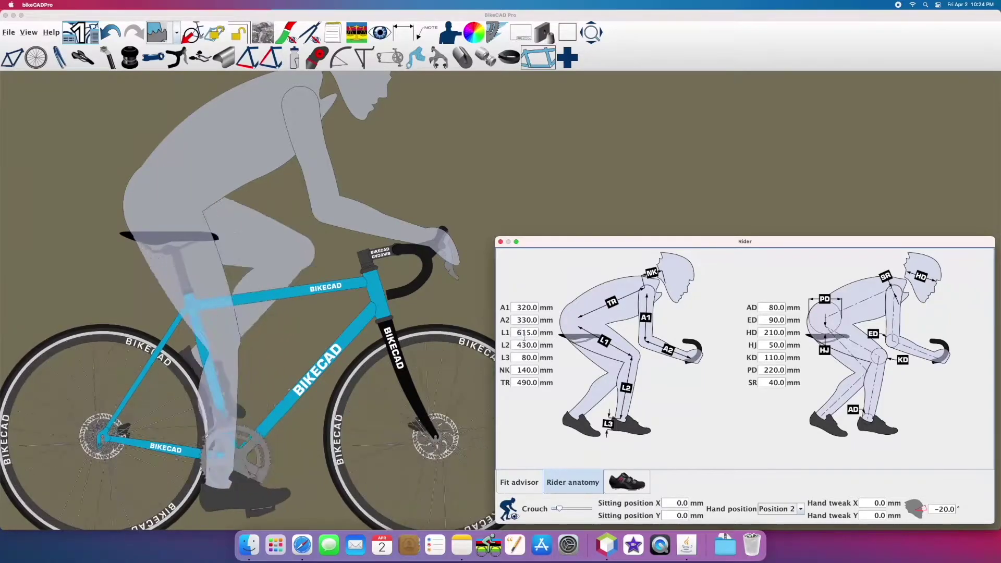
pyautogui.press('BackSpace')
pyautogui.write('6')
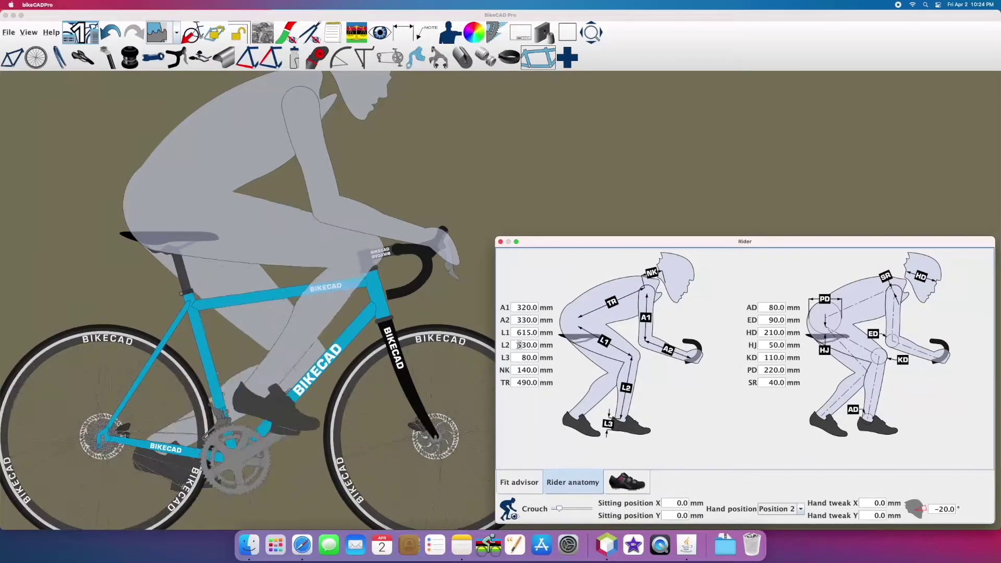
pyautogui.click(519, 332)
pyautogui.write('5')
pyautogui.click(519, 346)
pyautogui.write('5')
pyautogui.write('4')
pyautogui.click(518, 332)
pyautogui.write('4')
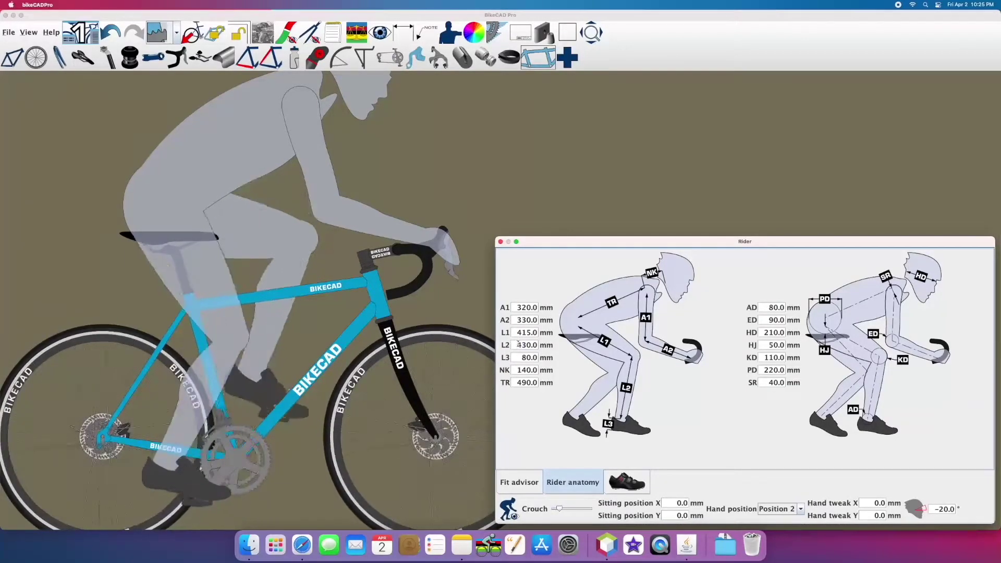
pyautogui.click(519, 484)
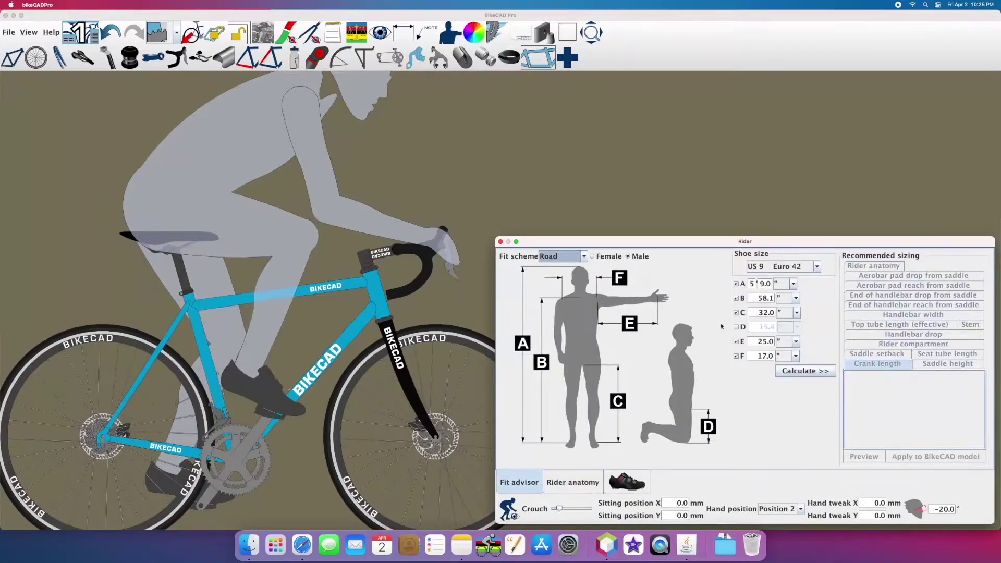
# Exclude measurement B, set height A to 6' 4", and apply the recommended rider anatomy.
pyautogui.click(737, 298)
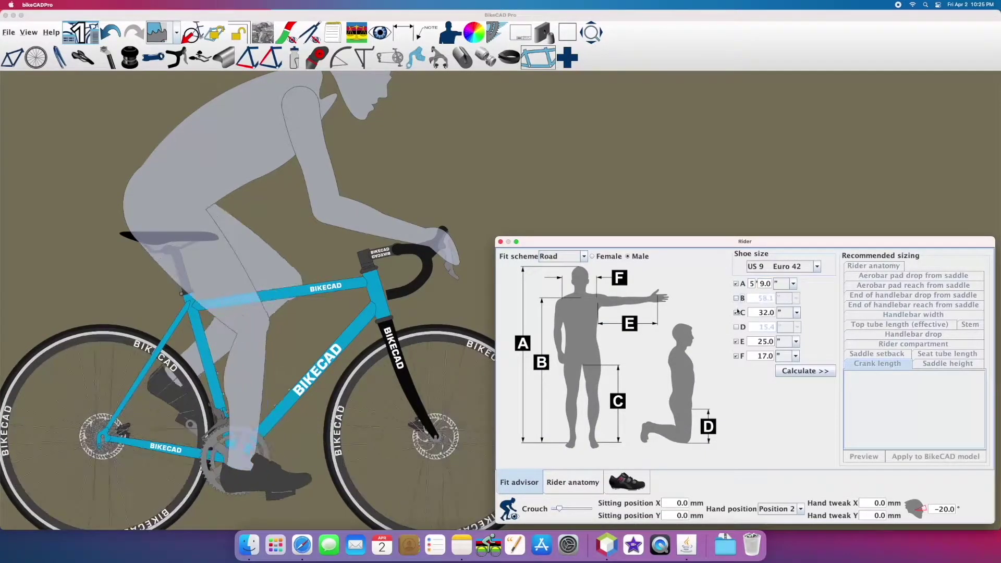
pyautogui.doubleClick(757, 285)
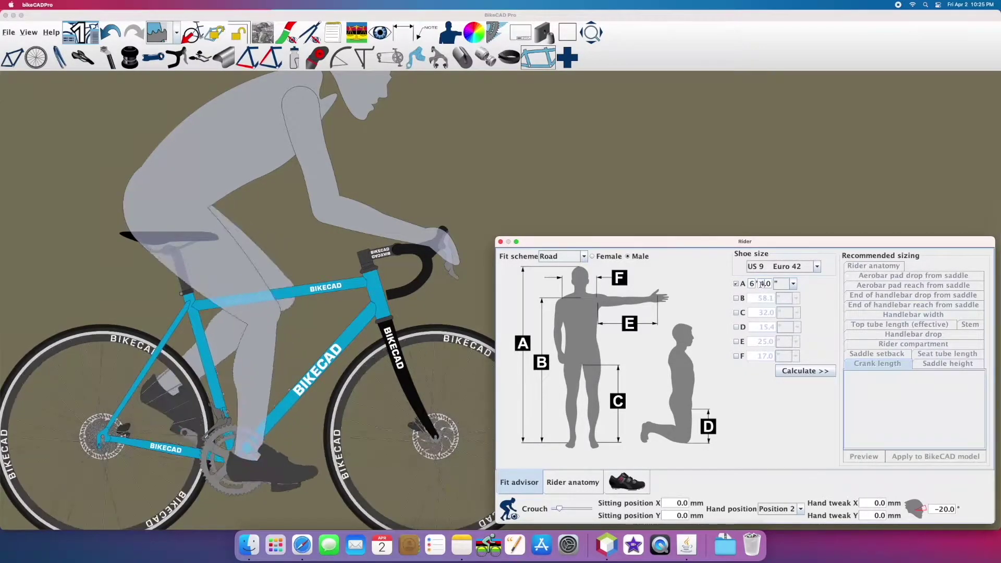
pyautogui.click(800, 373)
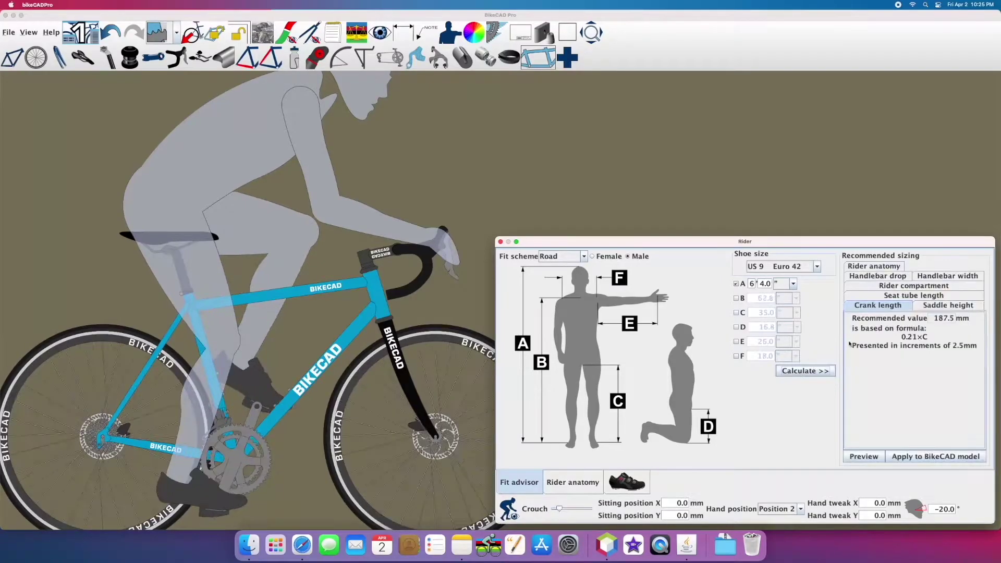
pyautogui.click(874, 267)
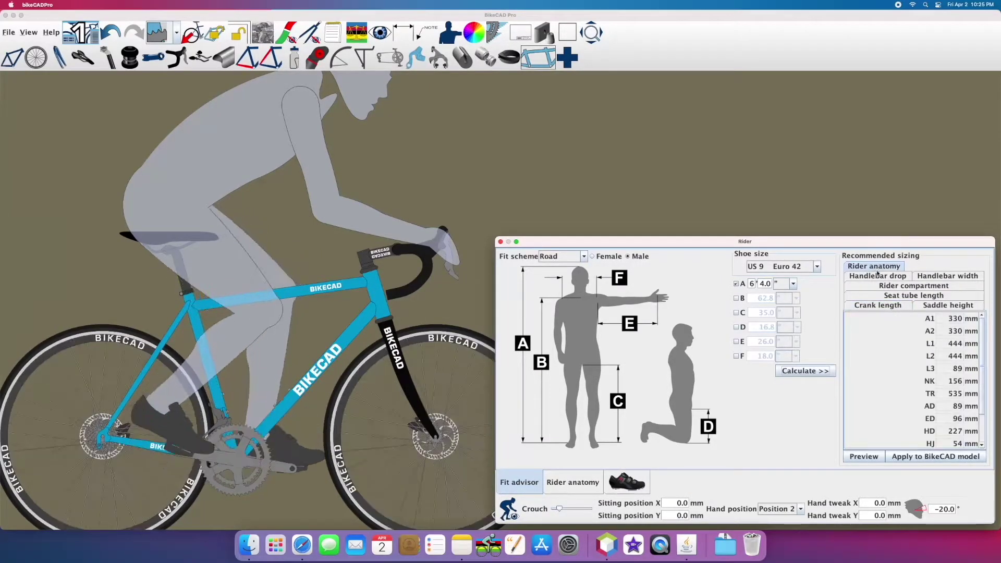
pyautogui.click(923, 459)
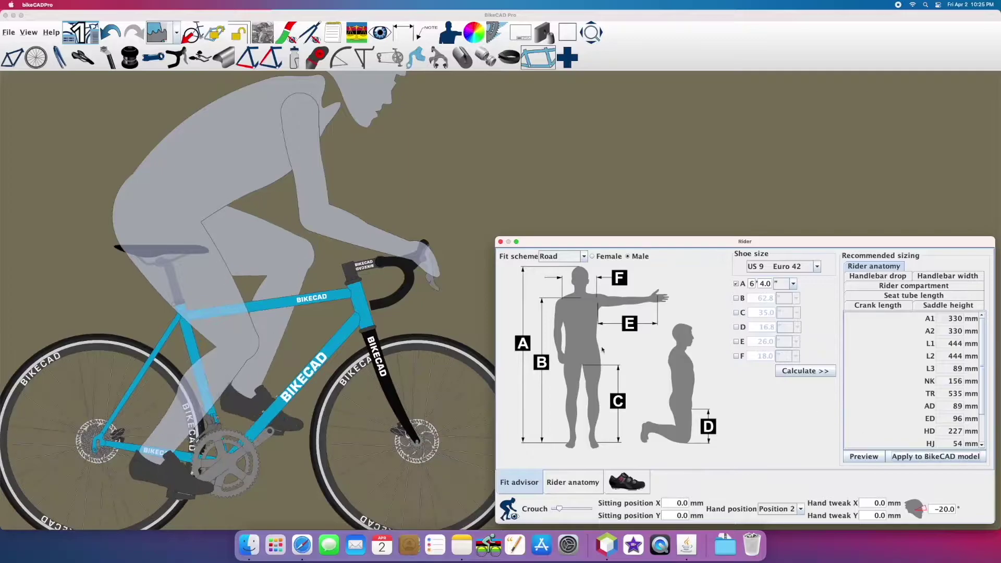
pyautogui.click(28, 33)
# Show the Fit advisor rider anatomy formulas and the Approximate missing dimensions ratios in Customize.
pyautogui.click(47, 70)
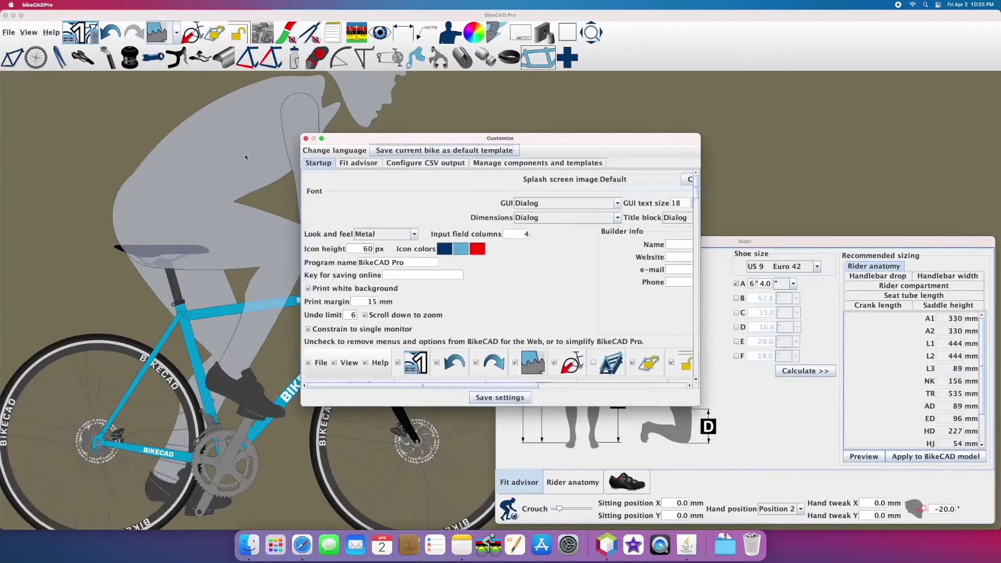
pyautogui.click(356, 163)
pyautogui.click(364, 175)
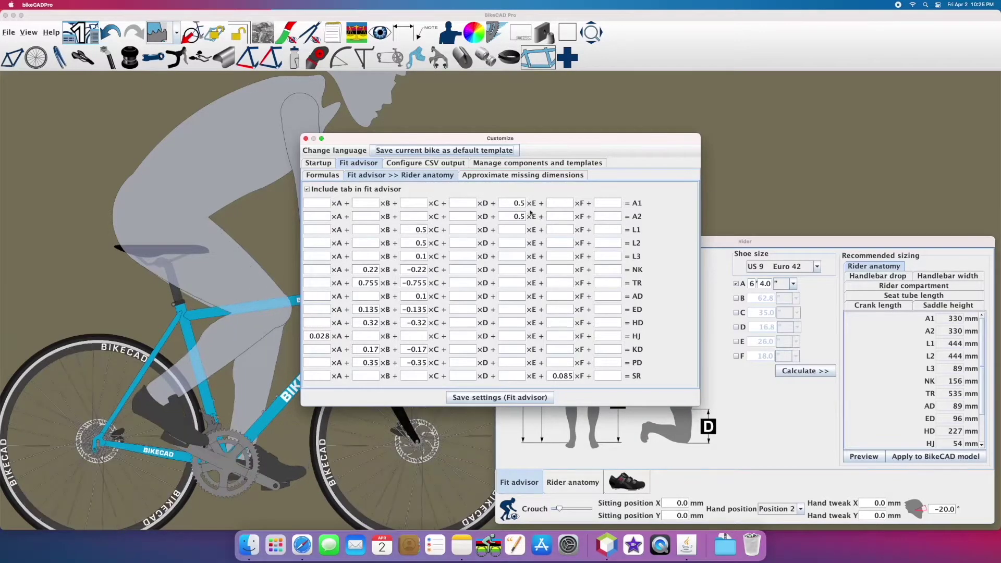
pyautogui.click(485, 177)
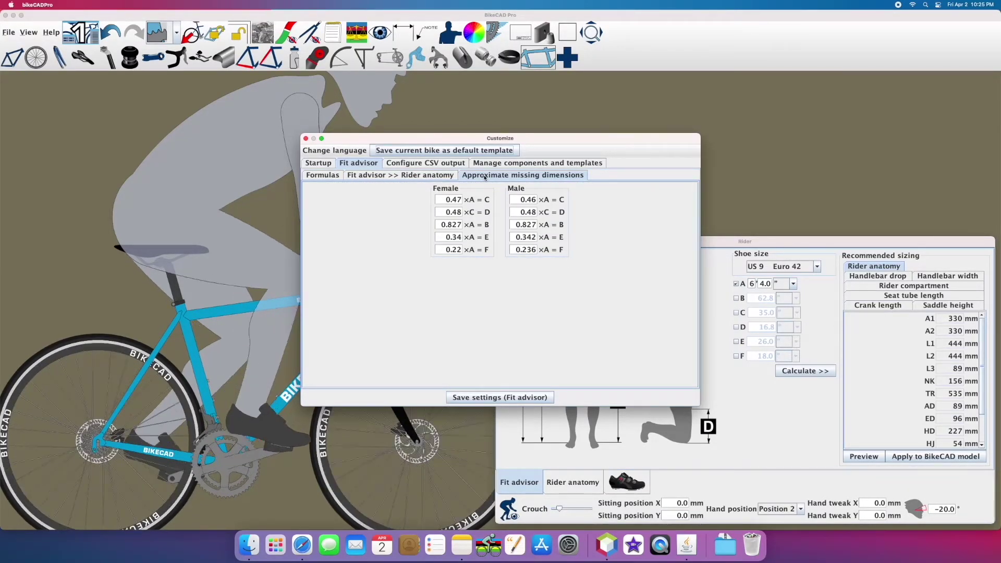